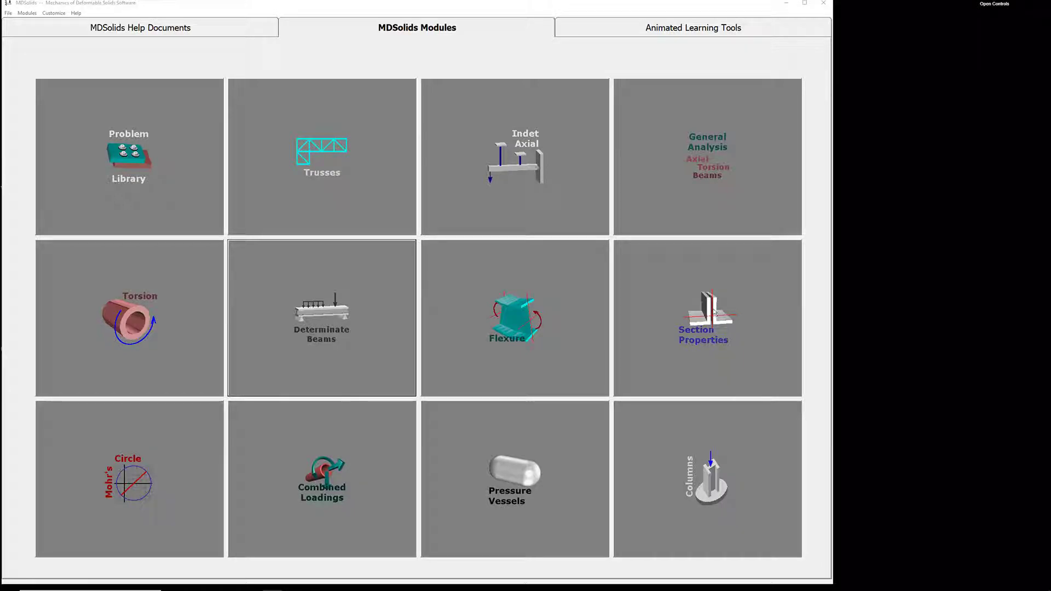
- Open the Determinate Beams module and start a beam on two simple supports with a total length of 10 m
click(343, 342)
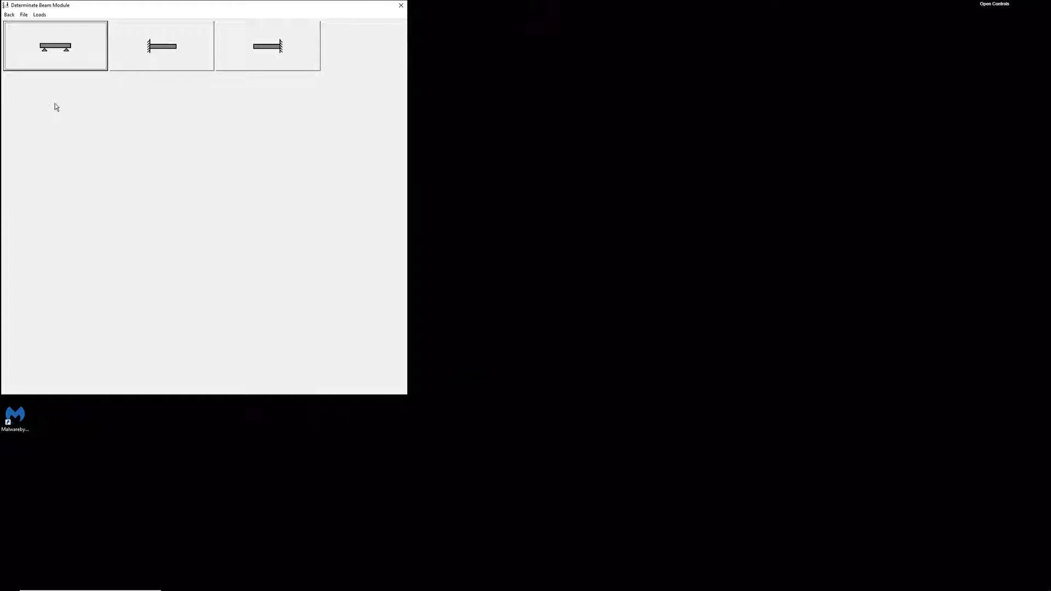
click(74, 59)
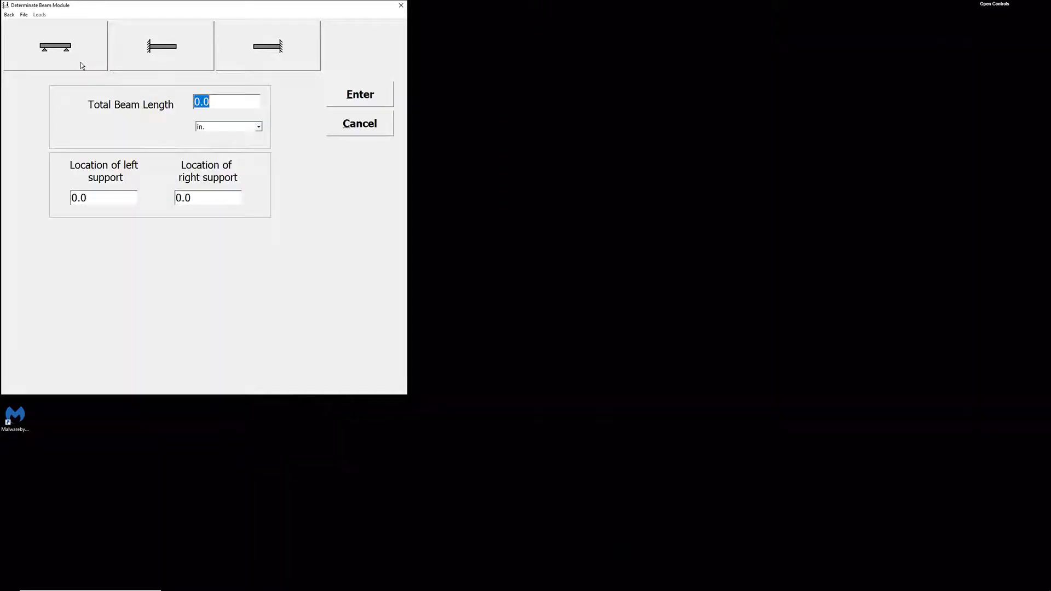
click(229, 132)
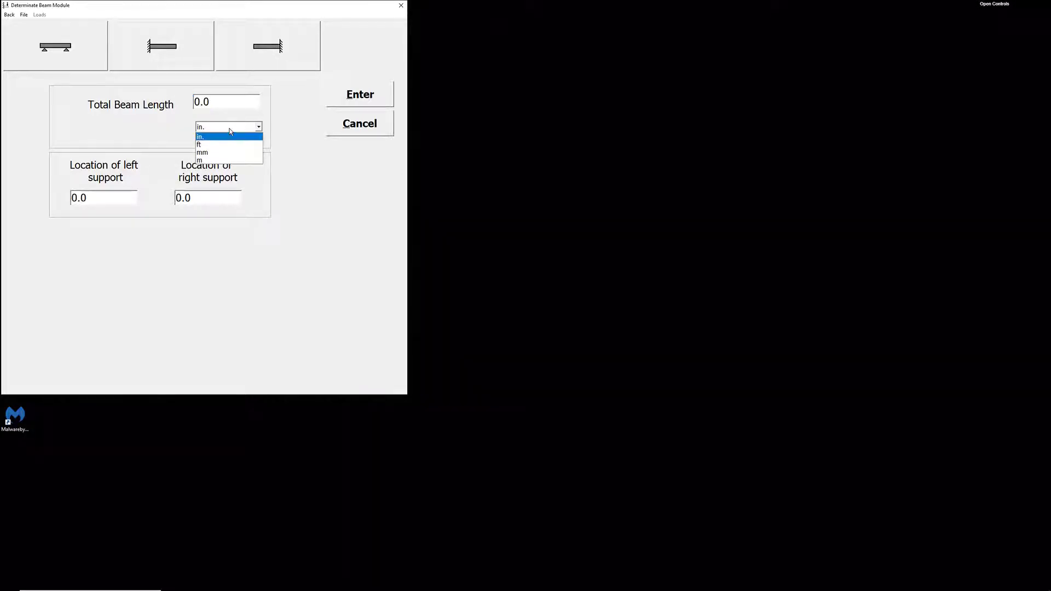
click(202, 161)
click(195, 102)
text(1)
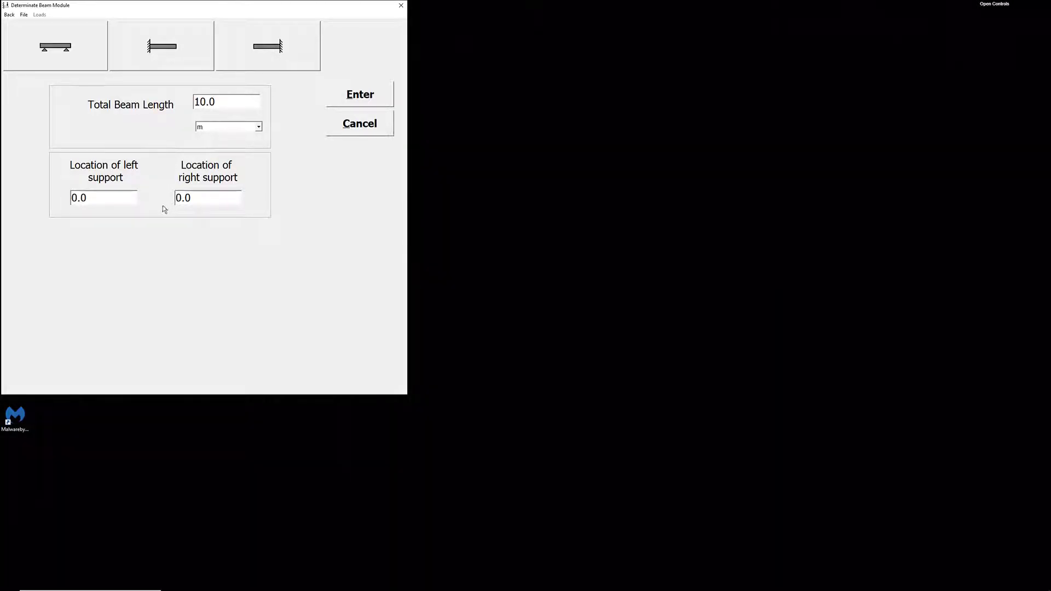
- Place the left support at 2 m and the right support at 10 m, and create the beam
drag(125, 198, 48, 199)
text(2)
double_click(216, 200)
text(10)
click(374, 98)
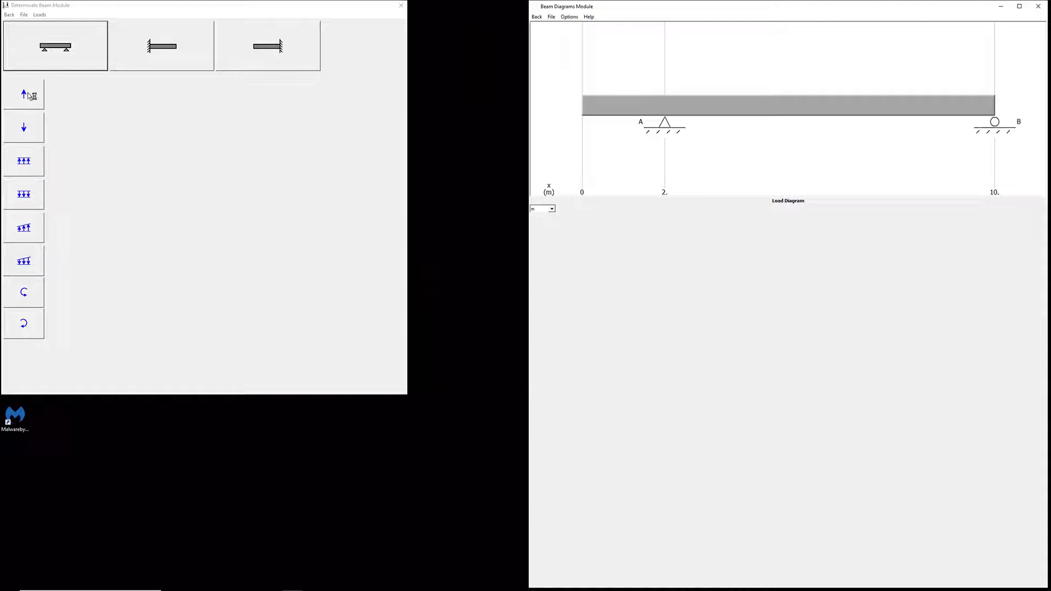
- Add a downward concentrated load of 10 kN at x = 5 m on the beam
click(29, 132)
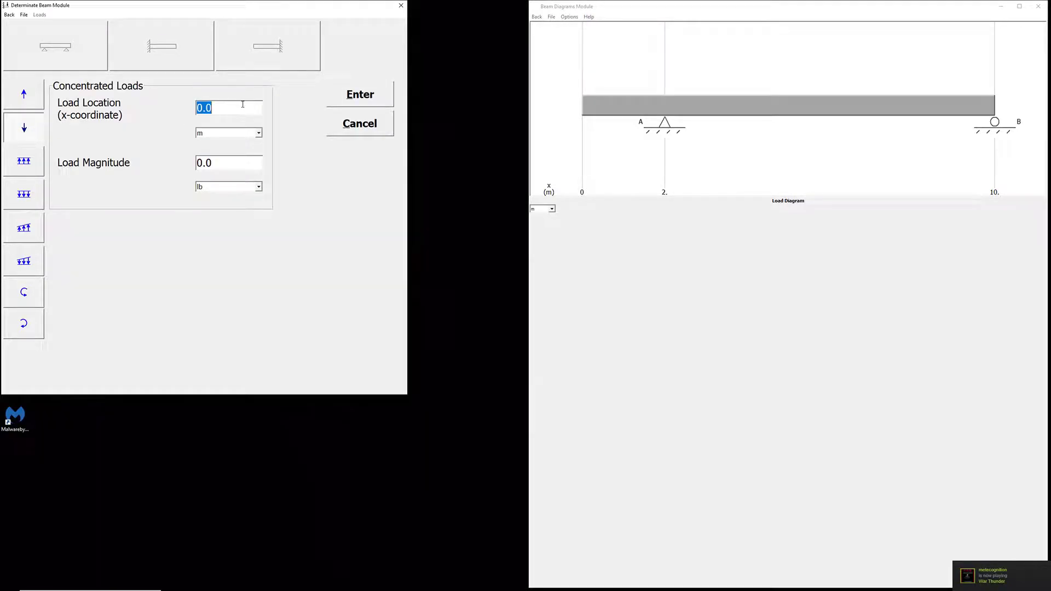
text(5)
click(197, 163)
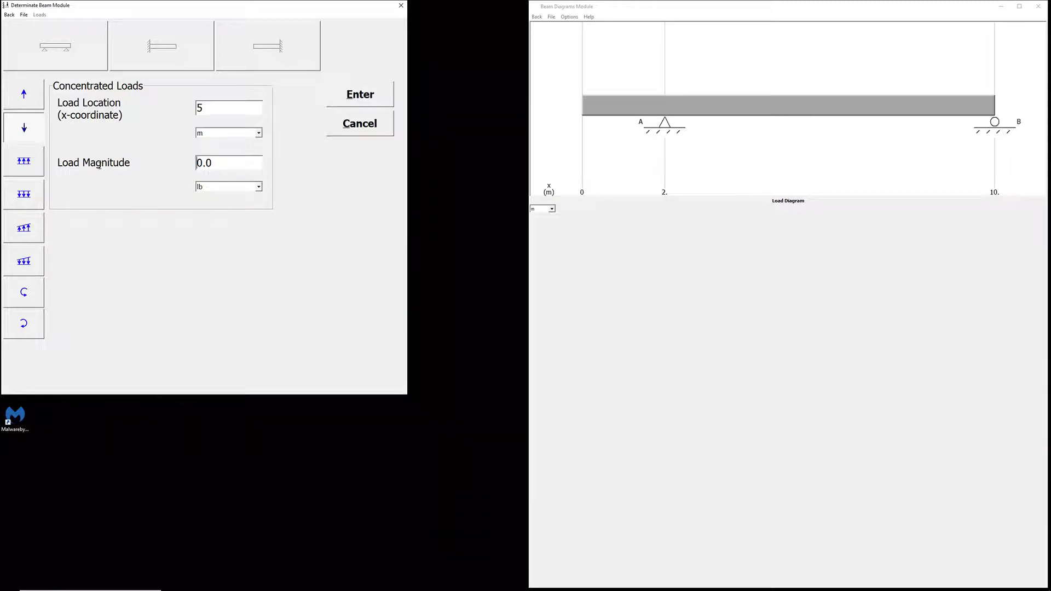
text(1)
click(248, 187)
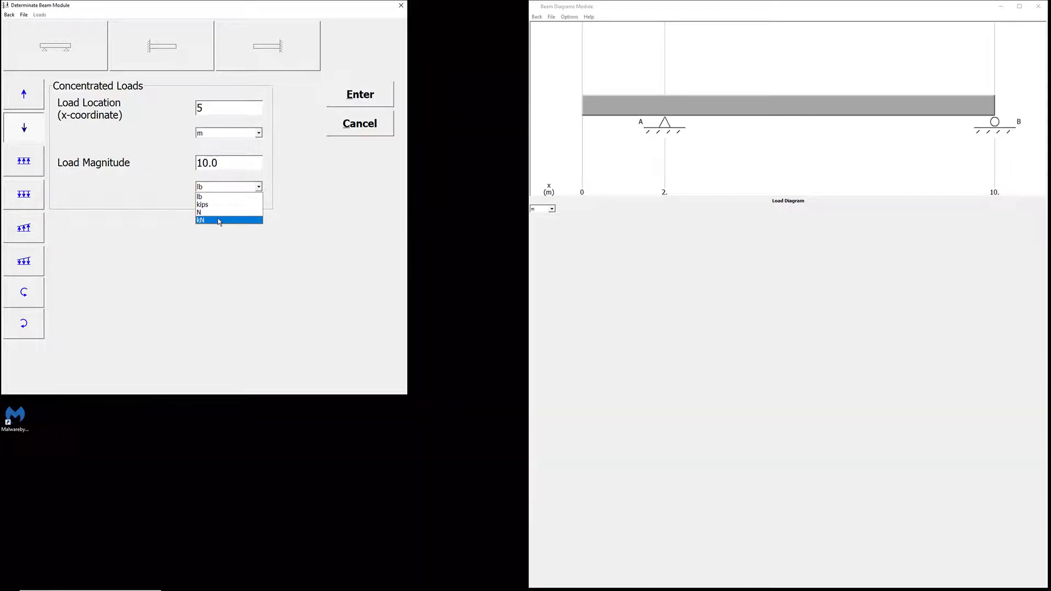
click(223, 220)
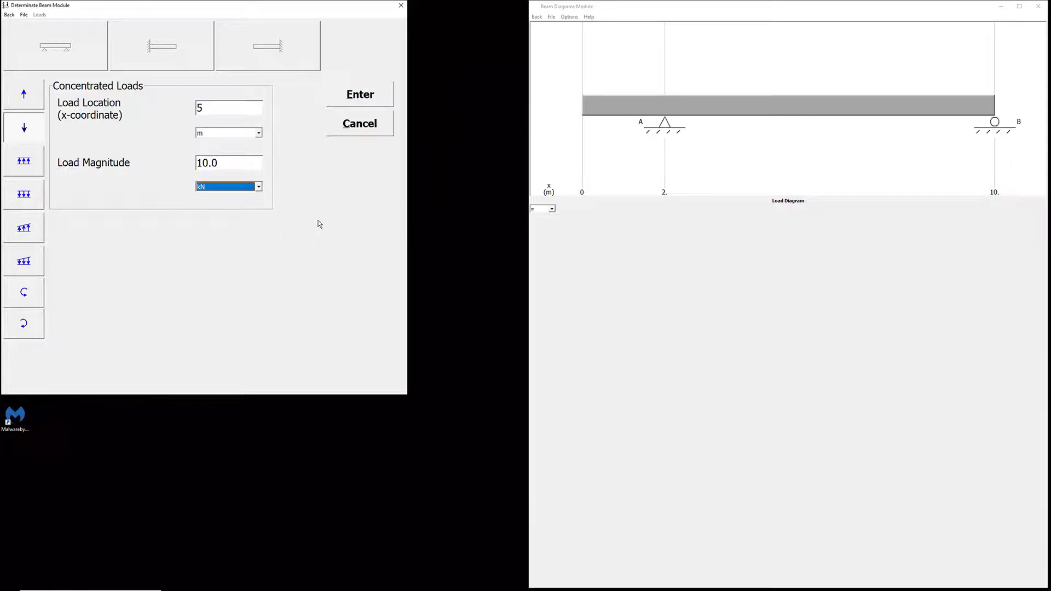
click(364, 98)
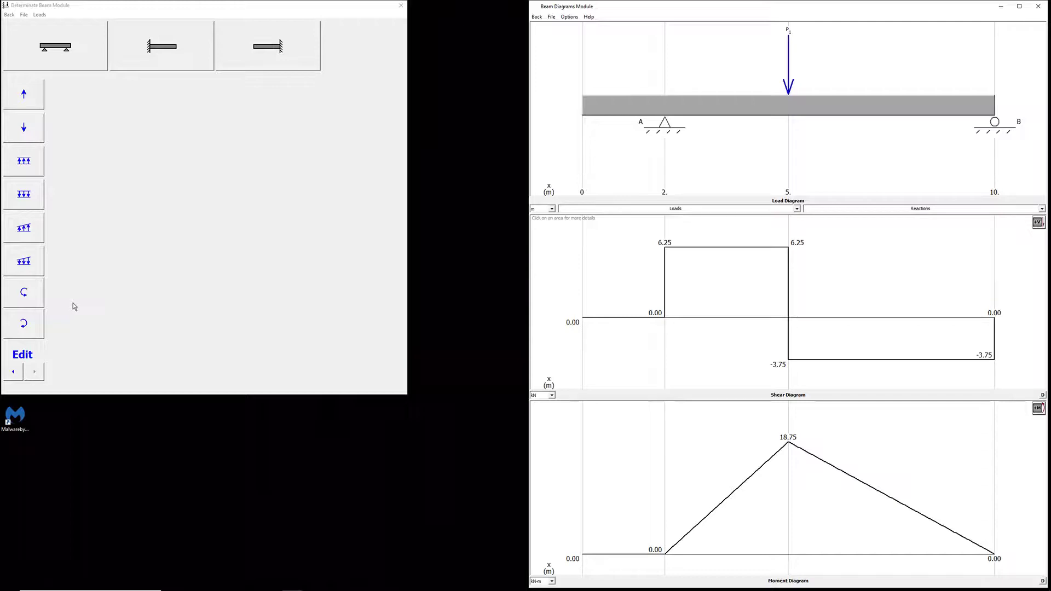
- Add a counterclockwise concentrated moment of 100 kN-m at x = 0, the free end of the beam
click(35, 299)
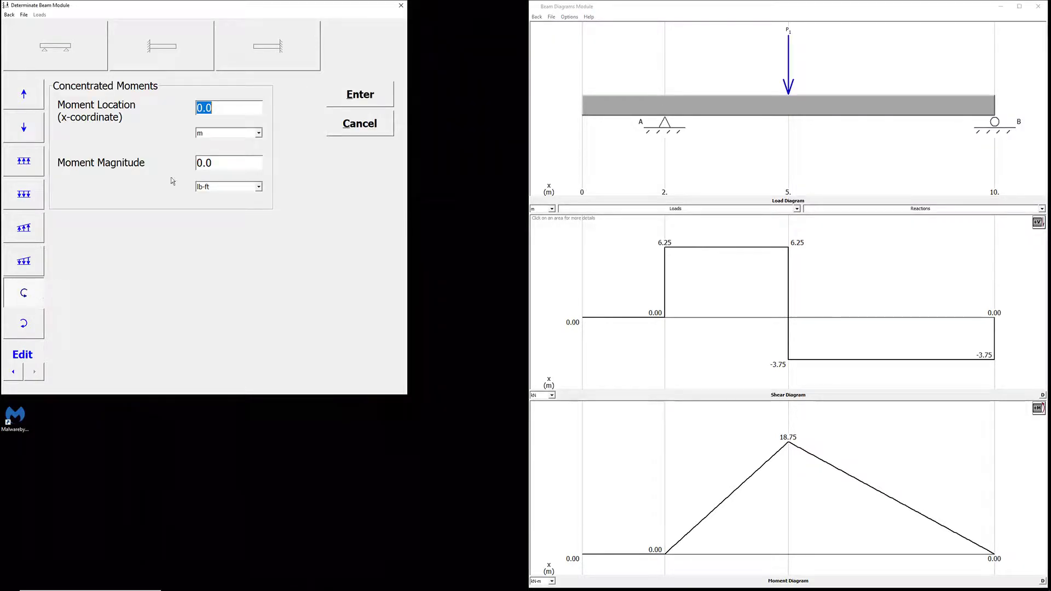
click(231, 111)
click(241, 187)
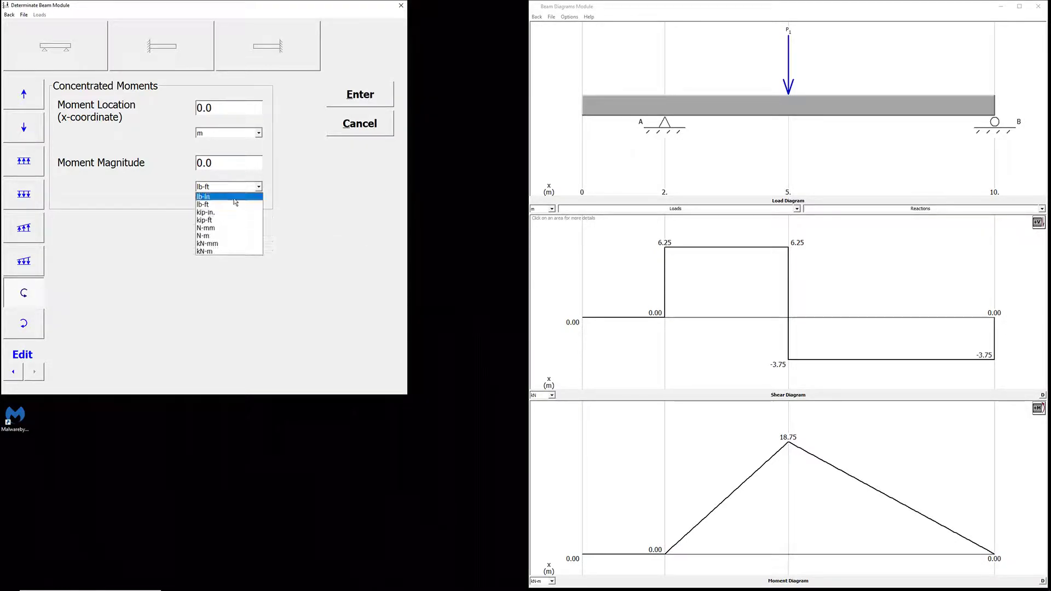
click(207, 251)
double_click(215, 163)
text(100)
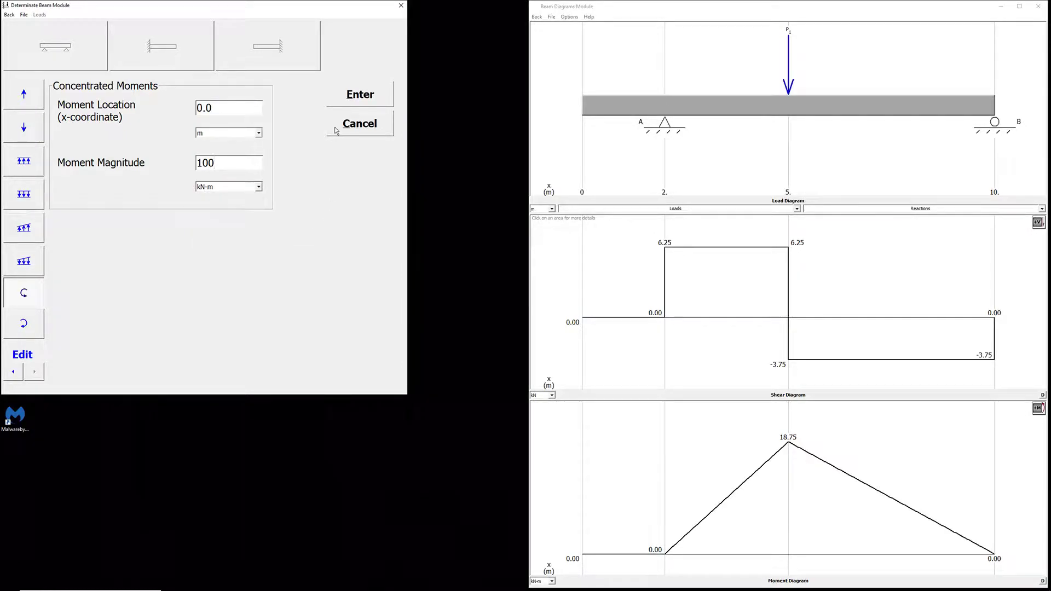
click(359, 95)
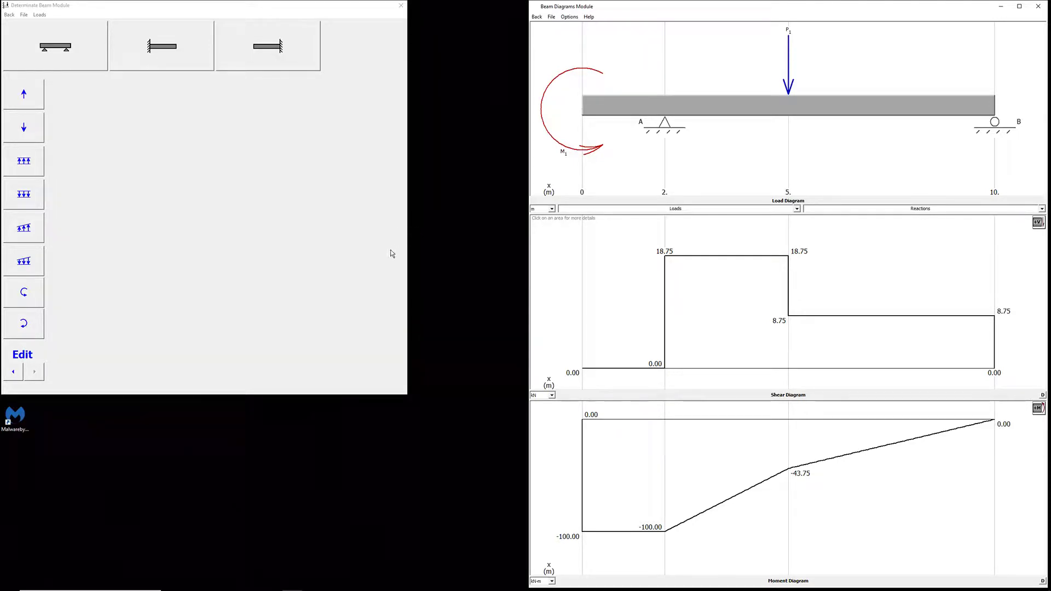
- Add a downward uniform load of 2 kN/m from x = 3 m to x = 7 m
click(28, 200)
text(3)
click(190, 132)
text(7)
click(212, 230)
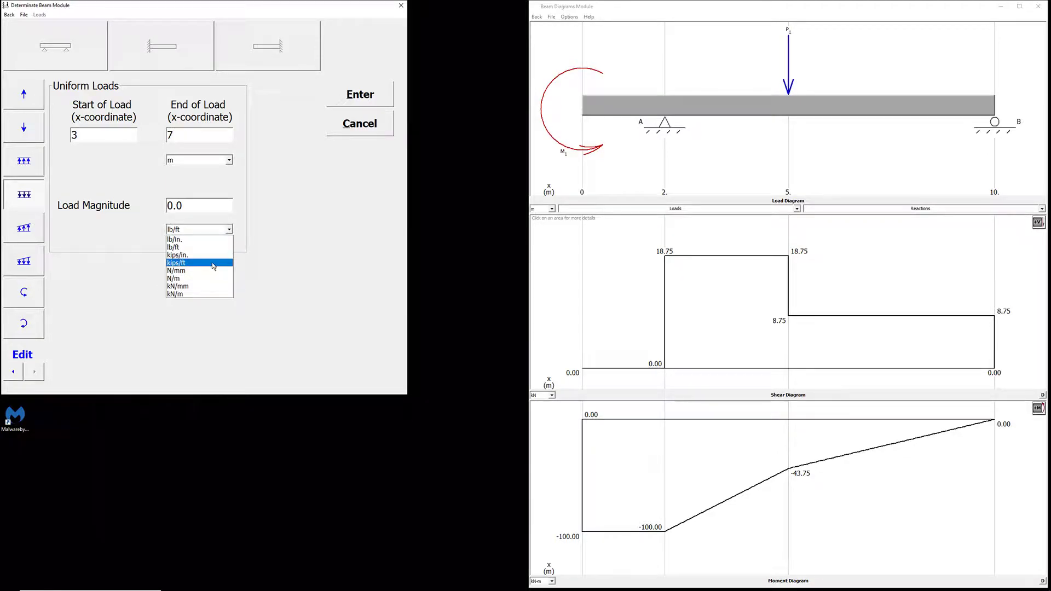
click(194, 295)
click(202, 199)
text(2)
click(376, 97)
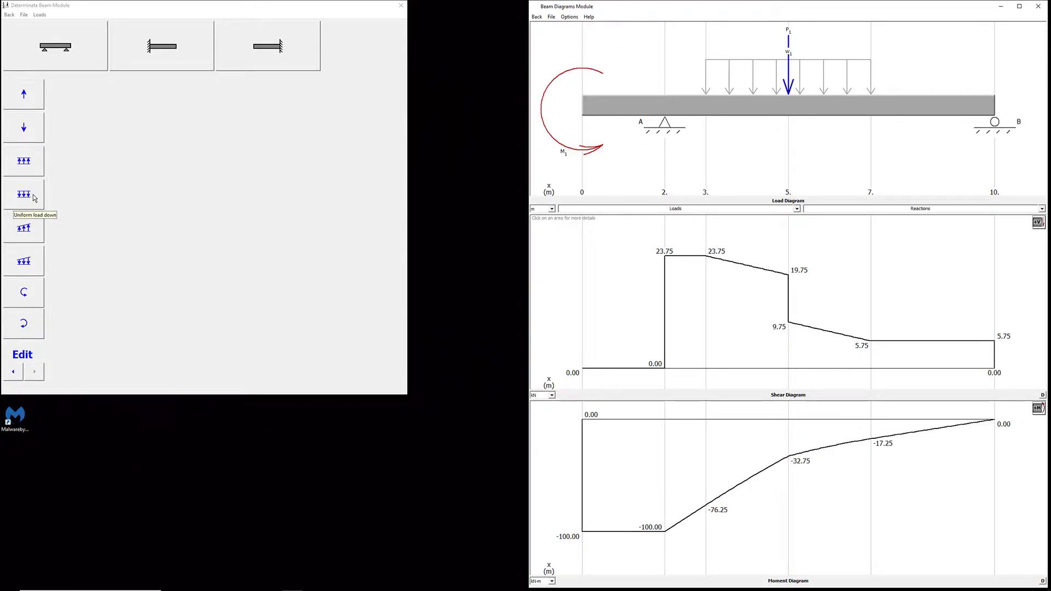
- Add a second downward uniform load of 1 kN/m over the whole beam, from x = 0 to x = 10 m
click(34, 198)
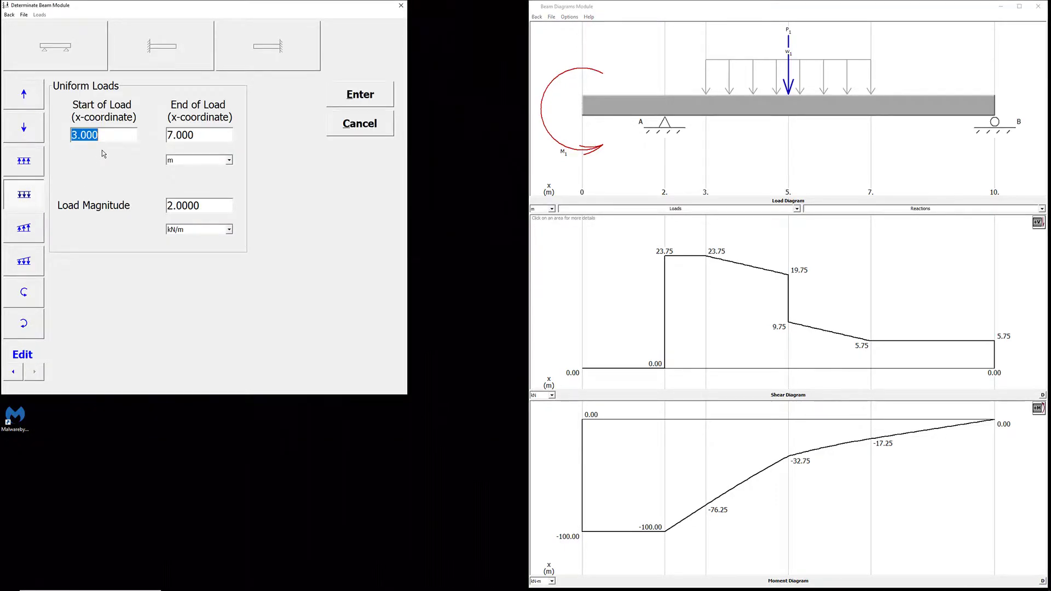
text(0)
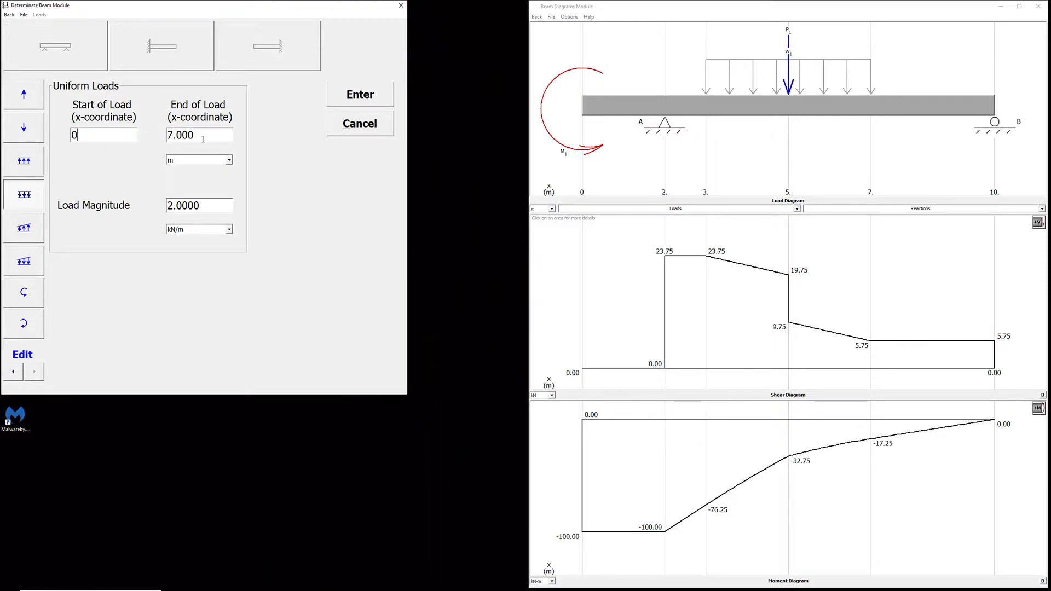
text(1)
key(BackSpace)
text(0)
drag(167, 205, 173, 206)
text(1)
click(370, 100)
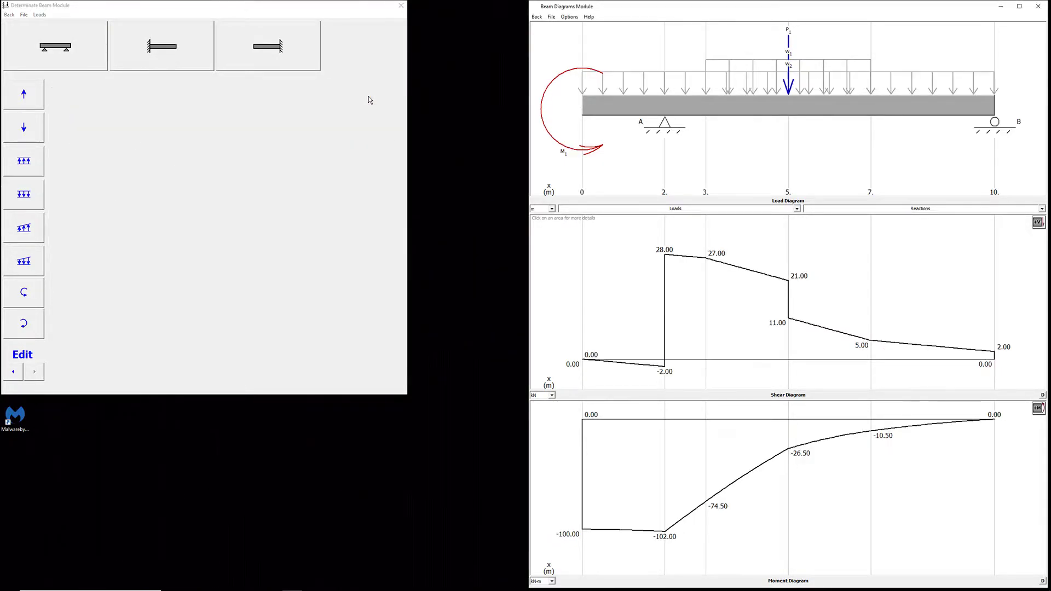